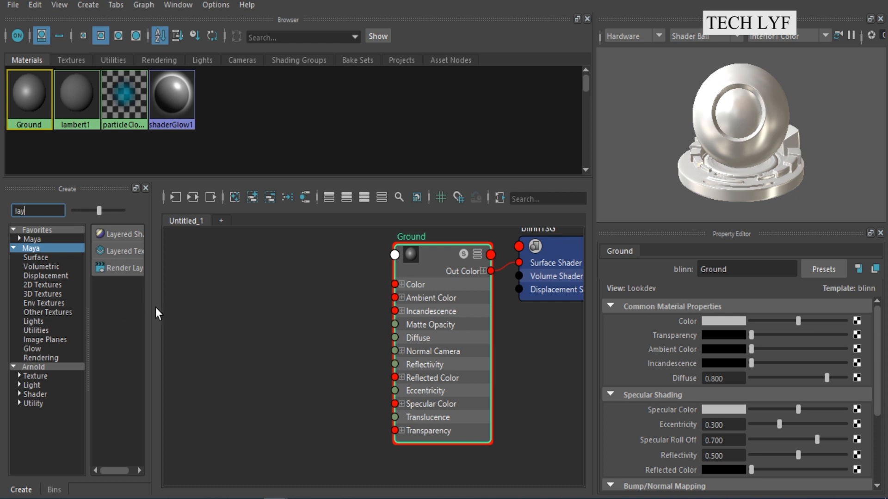
Create a Layered Texture node and connect it to the Color attribute of the Ground material.
drag(153, 297, 191, 312)
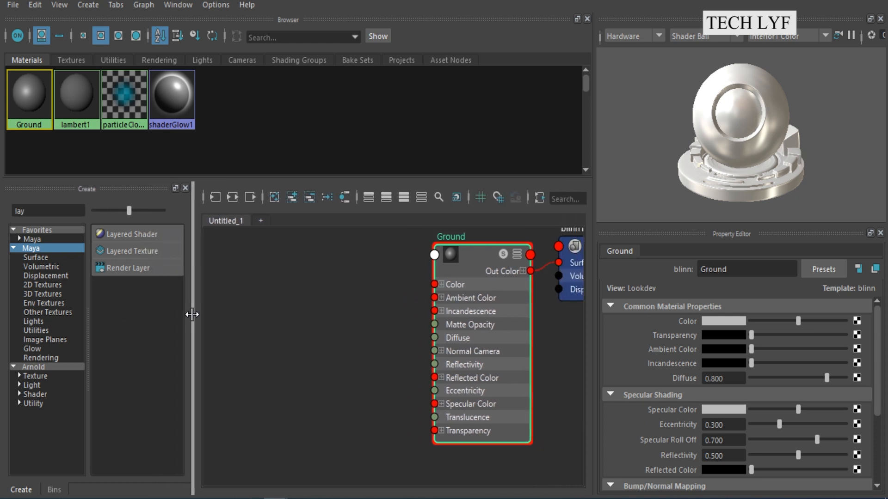
click(107, 252)
drag(314, 333, 345, 306)
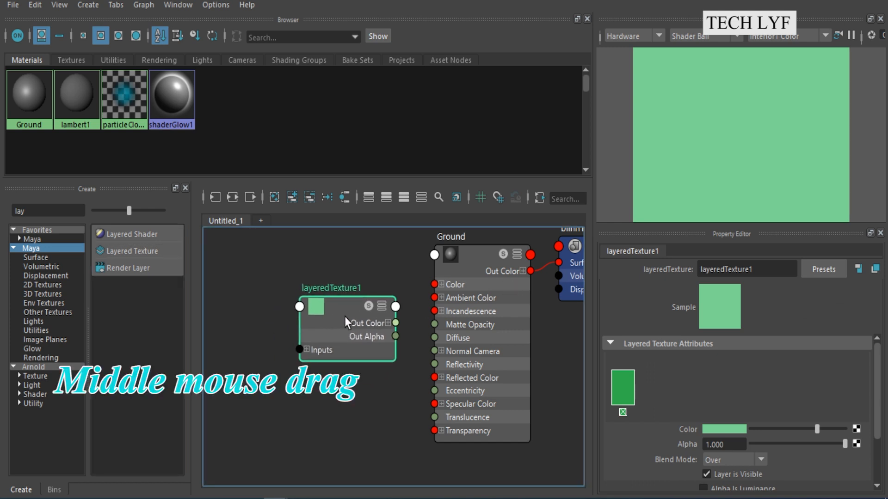
click(476, 261)
middle_drag(340, 323, 660, 322)
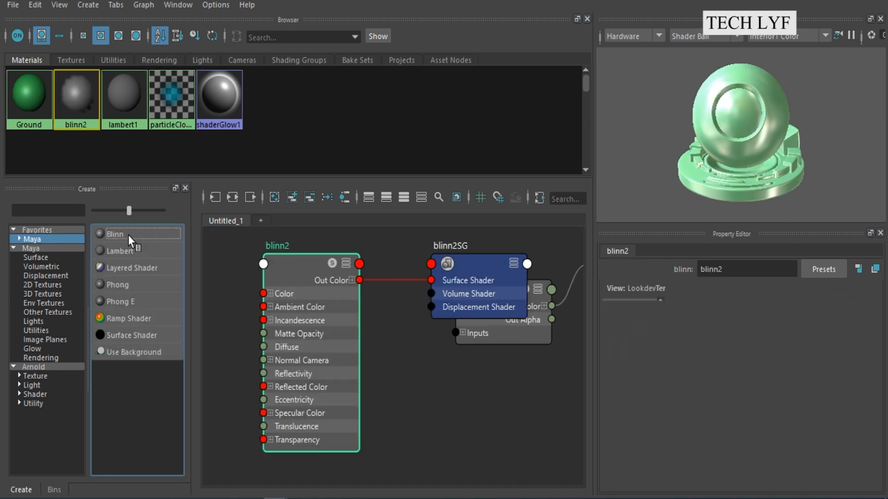
Create two new Blinn materials and spread their material and shading group nodes apart in the graph.
click(129, 235)
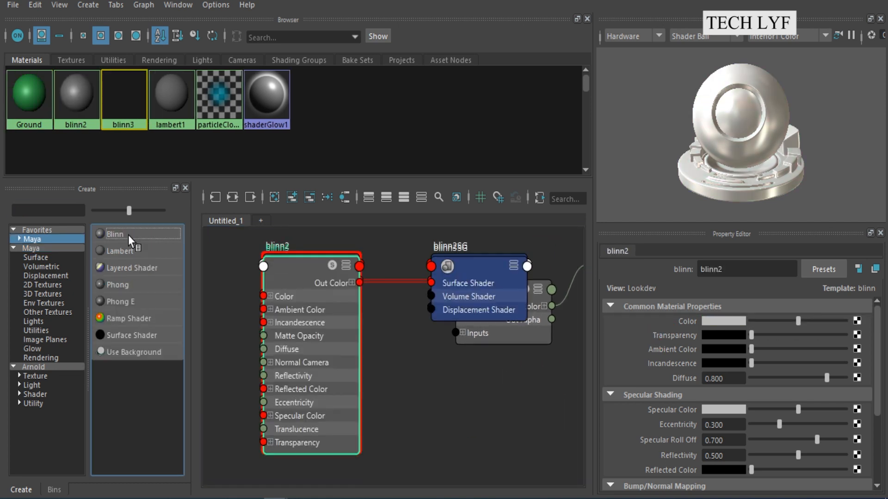
drag(304, 278, 294, 424)
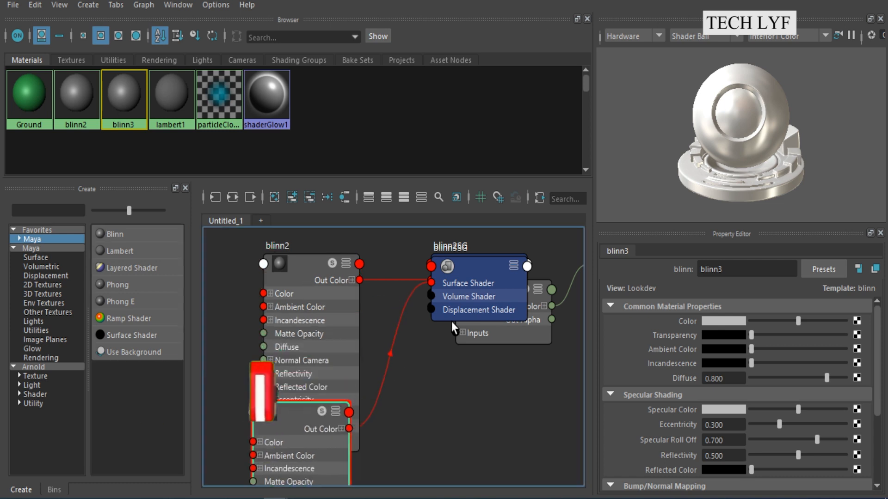
click(462, 284)
drag(463, 284, 471, 434)
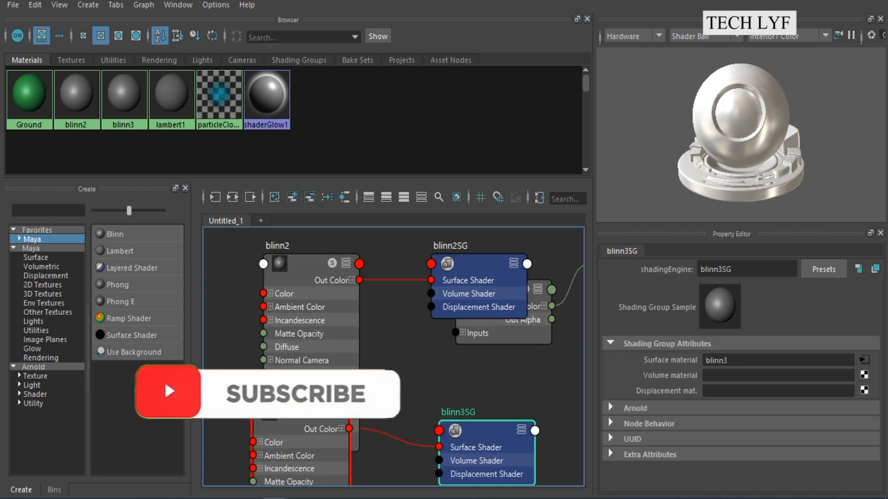
scroll(395, 372, down, 2)
alt+middle_drag(394, 369, 375, 296)
drag(303, 383, 324, 456)
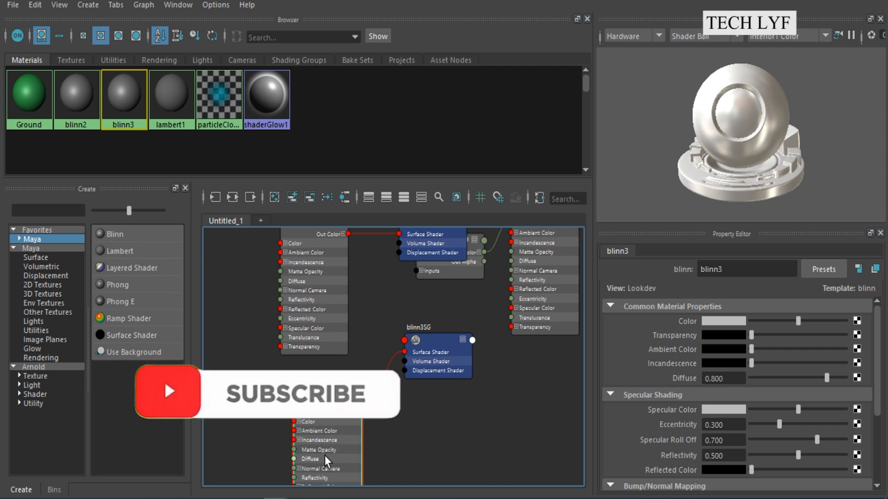
drag(434, 349, 472, 423)
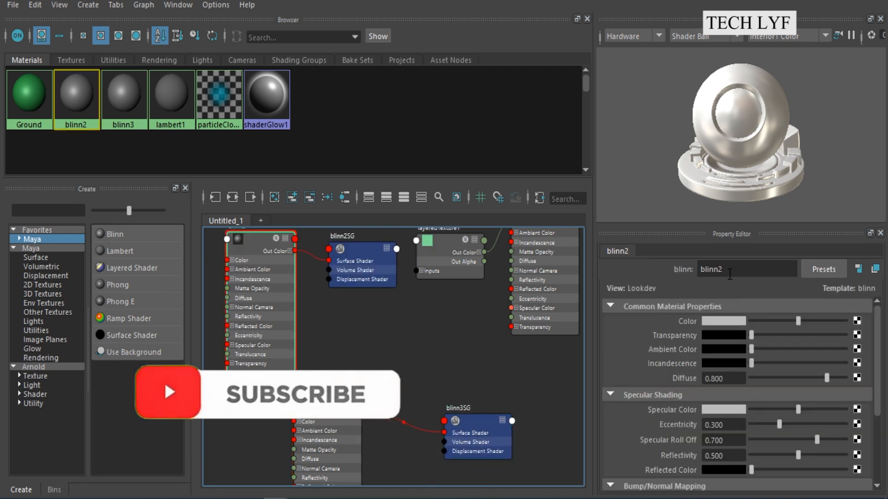
Rename the blinn2 material as concret.
double_click(711, 269)
text(co)
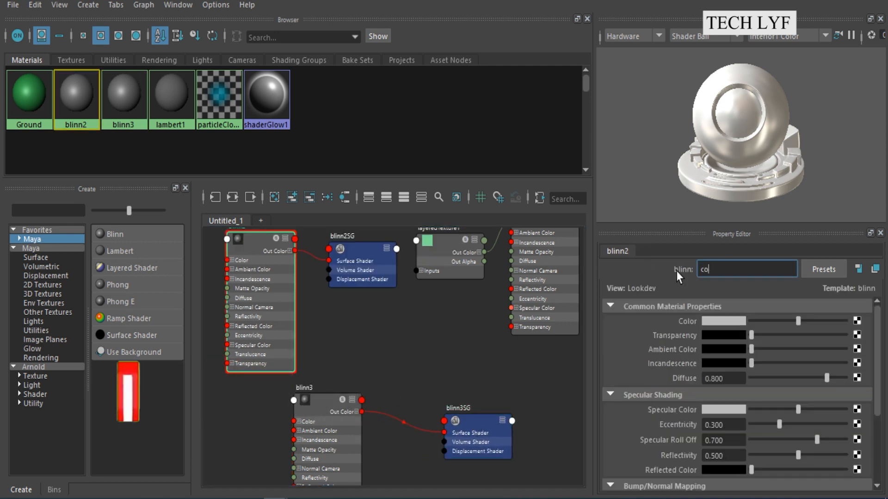
text(nd)
text(ret)
key(Return)
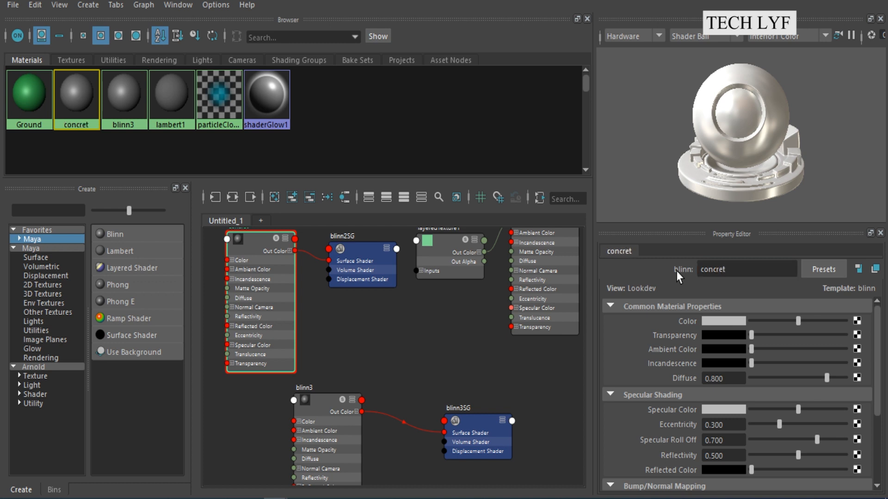
Rename the blinn3 material as bricks.
click(328, 417)
double_click(749, 270)
text(bric)
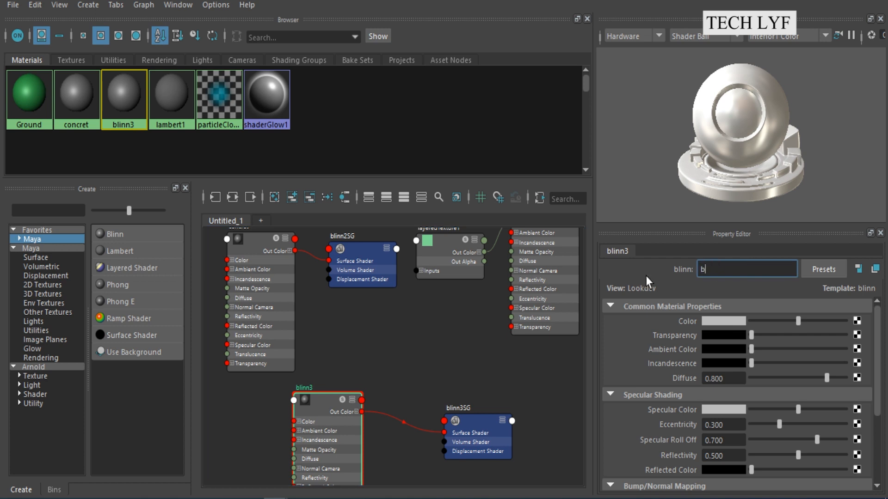
text(ks)
key(Return)
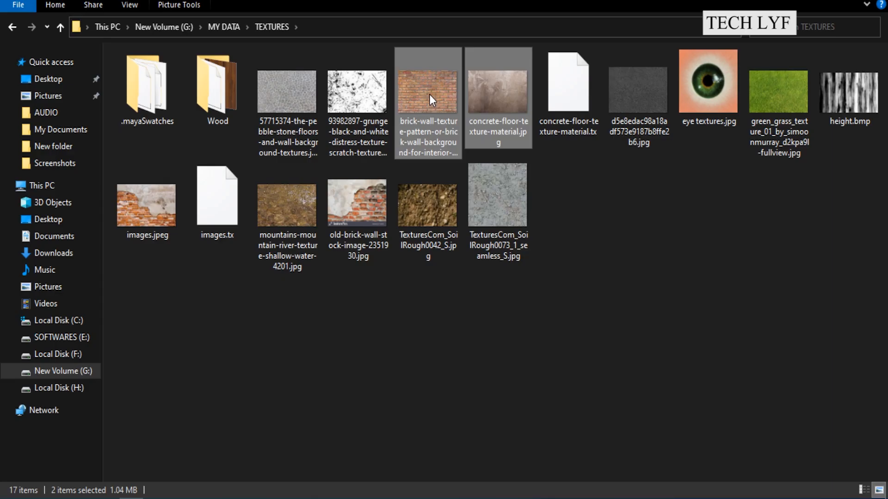
Bring the brick wall and concrete floor images from the TEXTURES folder into the graph and place the concrete nodes beside the concret material.
drag(429, 94, 270, 376)
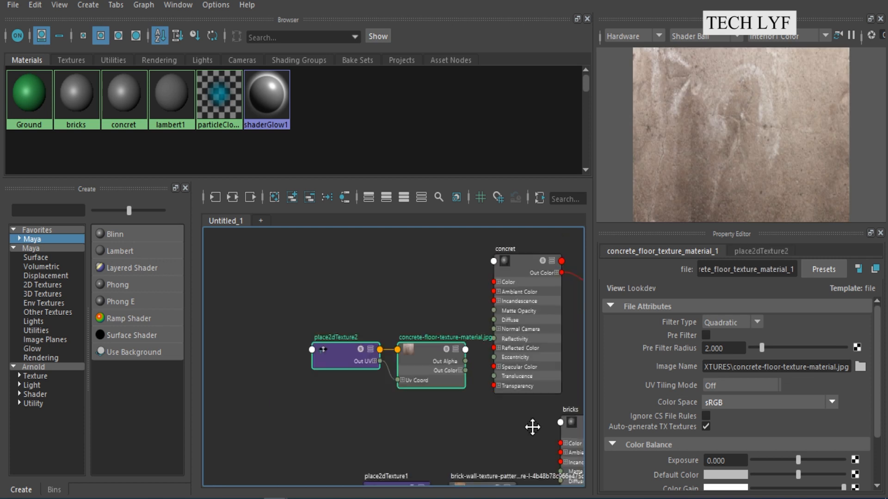
alt+middle_drag(531, 426, 517, 437)
drag(301, 306, 413, 402)
middle_drag(414, 401, 351, 319)
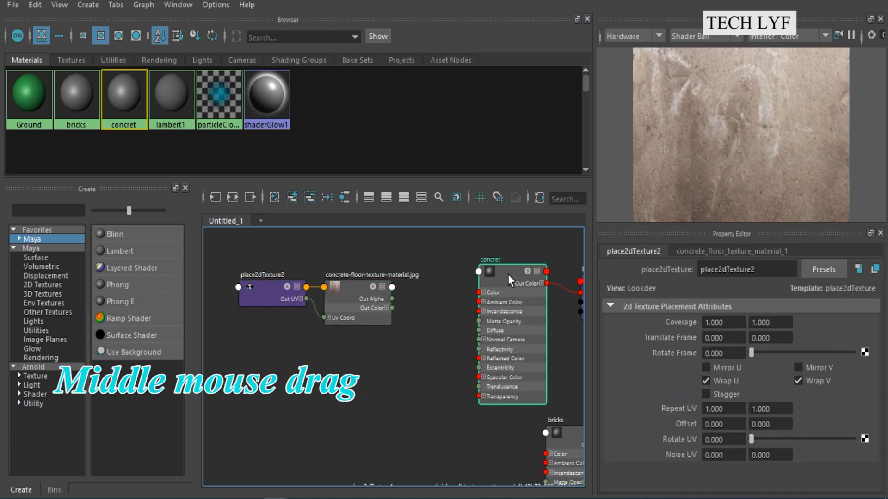
Connect the concrete floor texture to the concret material's Color and the brick wall texture to the bricks material's Color.
click(508, 276)
middle_drag(599, 336, 721, 321)
alt+middle_drag(436, 457, 404, 327)
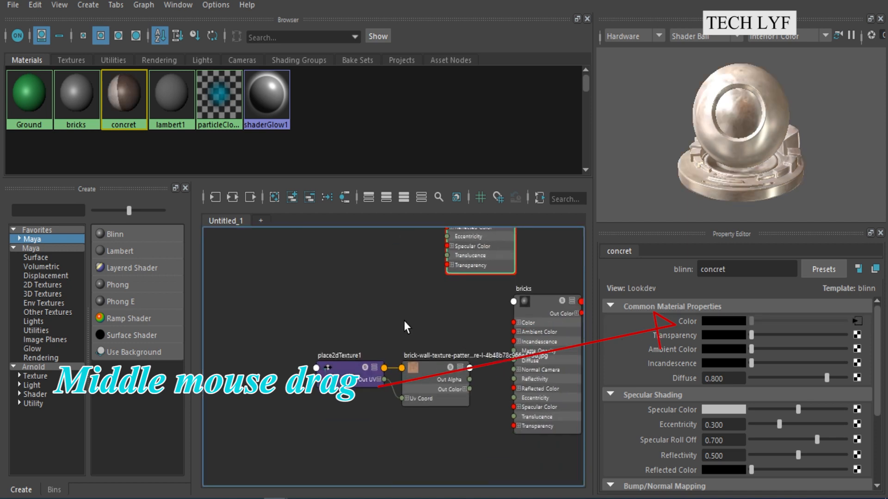
click(540, 315)
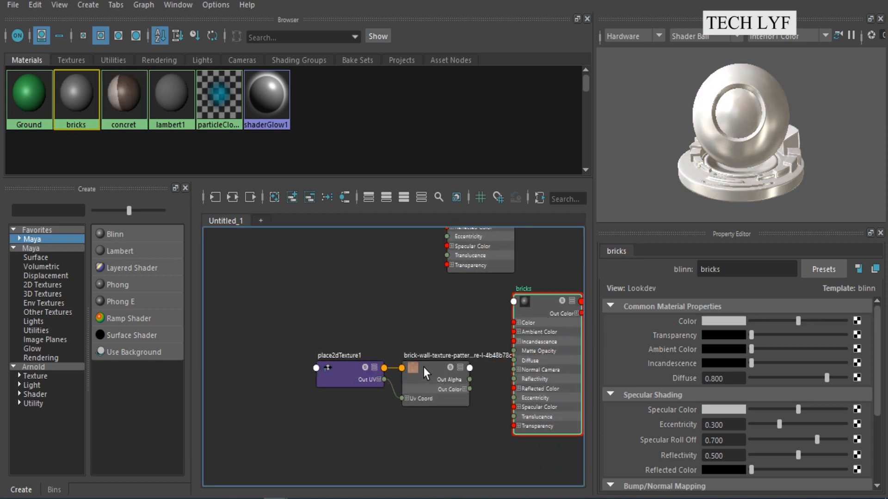
middle_drag(427, 374, 670, 322)
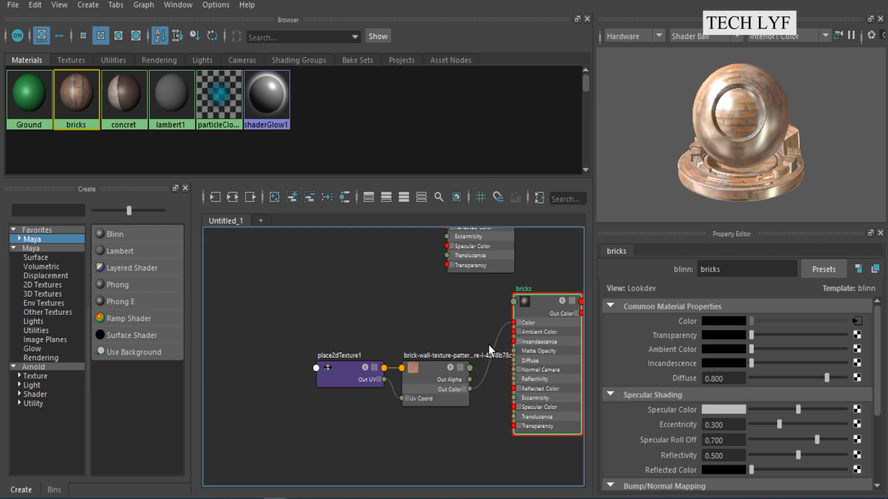
Connect the concret material to the Color of the first layer in layeredTexture1.
alt+middle_drag(463, 302, 321, 362)
alt+middle_drag(456, 307, 280, 365)
click(398, 278)
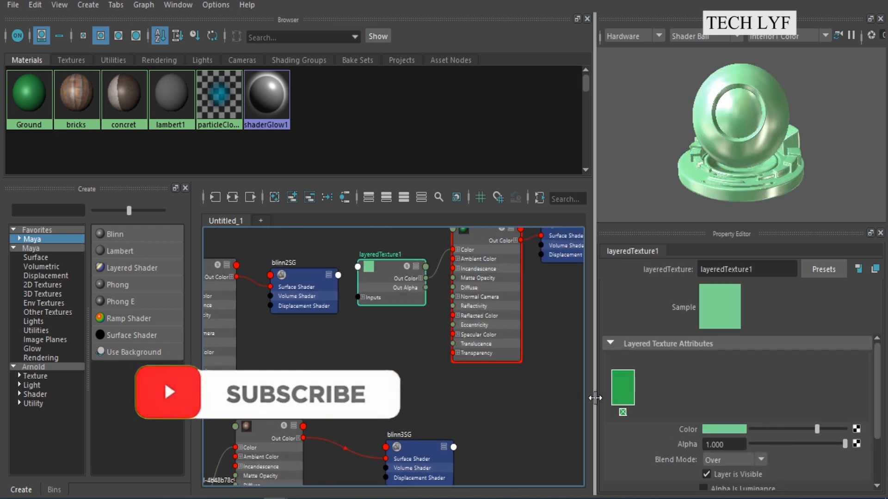
scroll(404, 335, down, 2)
click(265, 294)
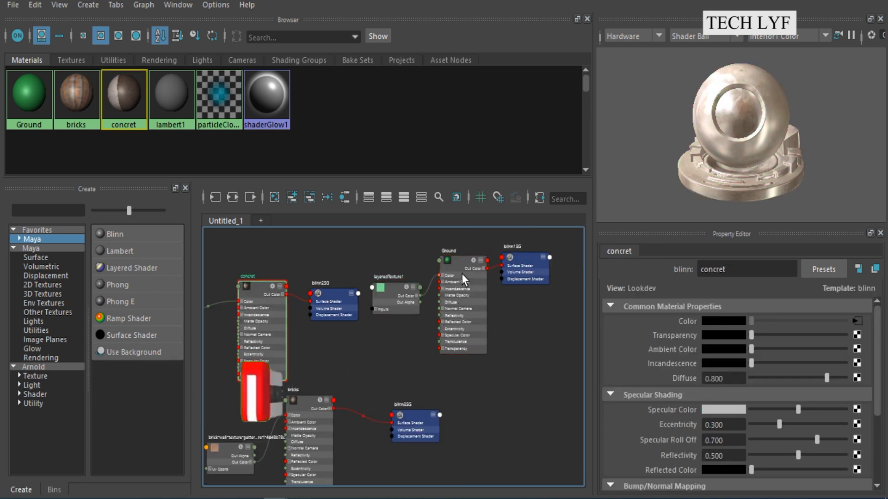
click(391, 291)
middle_drag(592, 372, 667, 434)
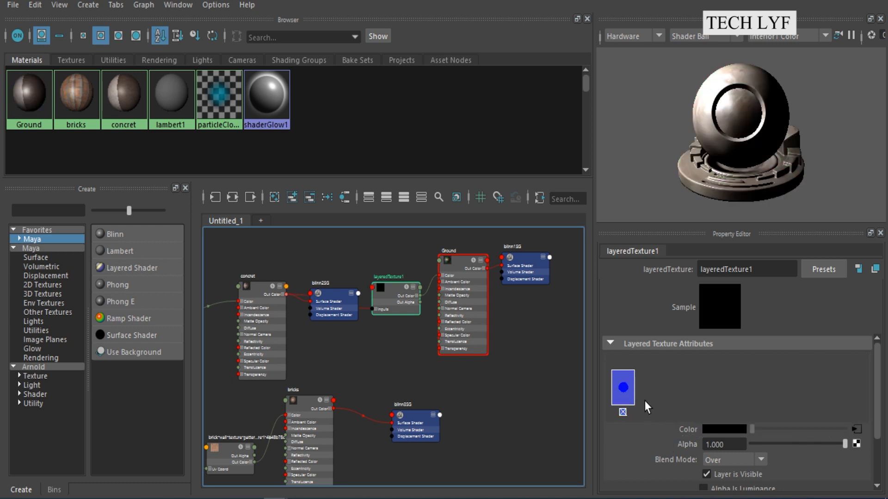
Add a second layer to layeredTexture1 and connect the bricks material to its Color.
click(657, 379)
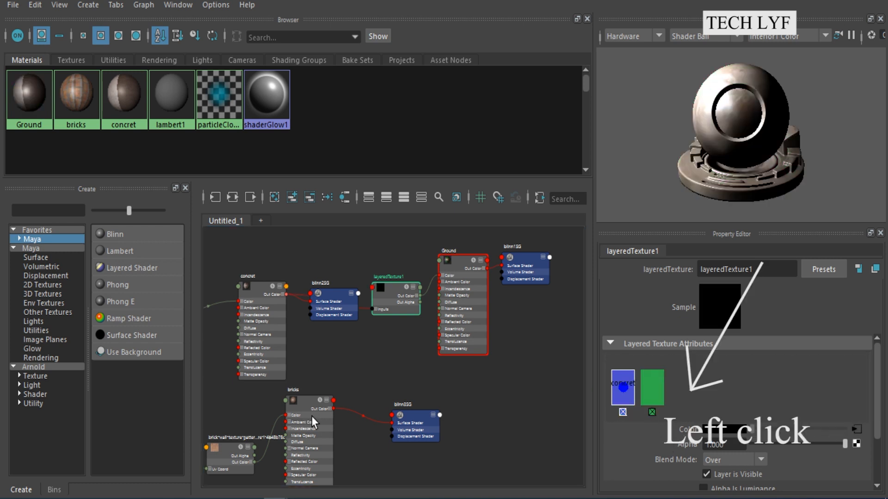
click(660, 391)
middle_drag(303, 431, 670, 427)
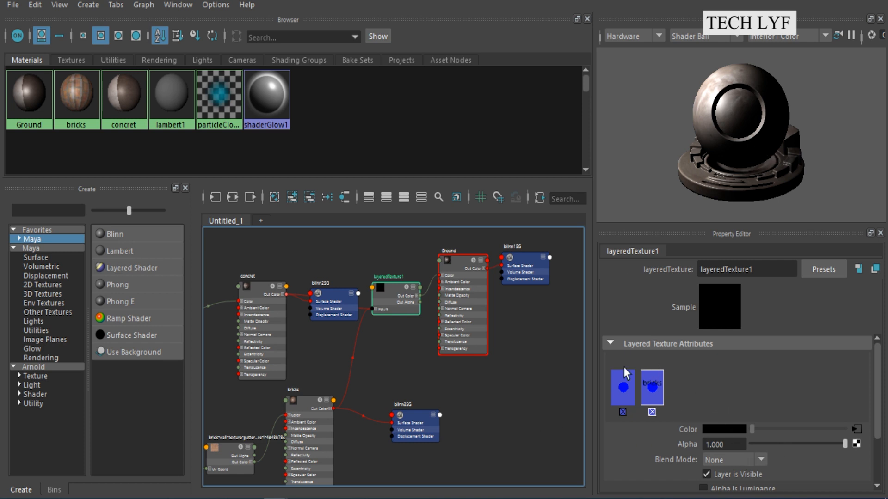
Map the concrete layer's Alpha with a Fractal texture, setting its Threshold to 0.091 and Frequency Ratio to 7.608.
click(856, 445)
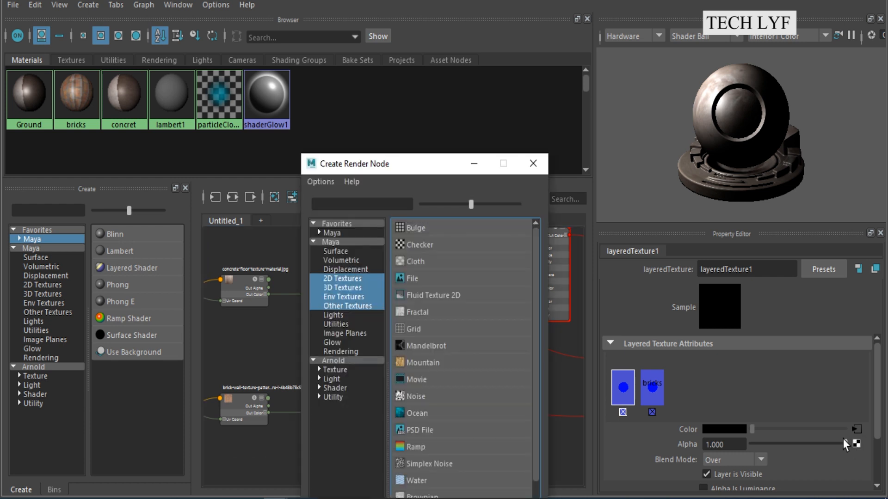
click(433, 312)
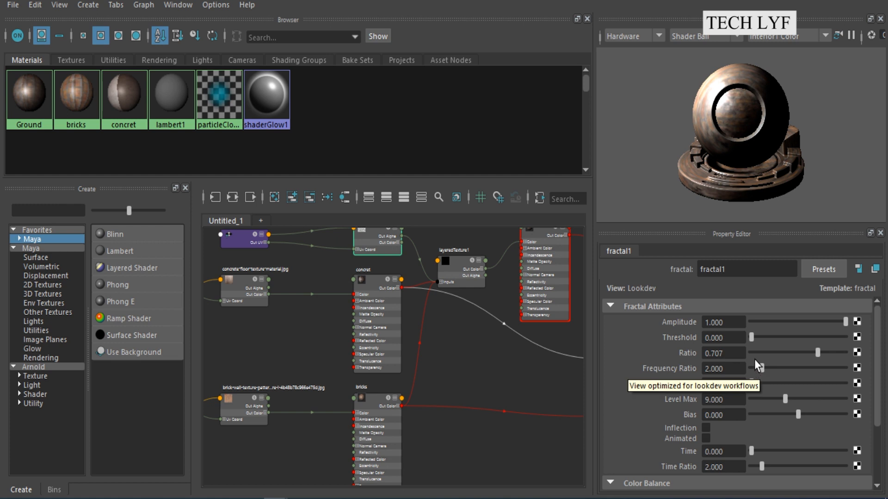
drag(751, 336, 819, 373)
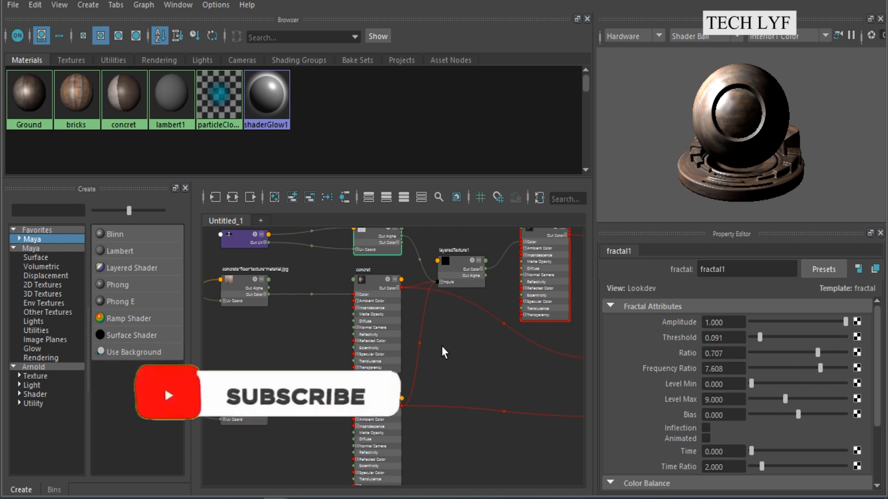
Set the Ground material's Specular Color to black and lower its Reflectivity to the minimum.
scroll(467, 351, up, 2)
scroll(467, 351, down, 3)
click(478, 288)
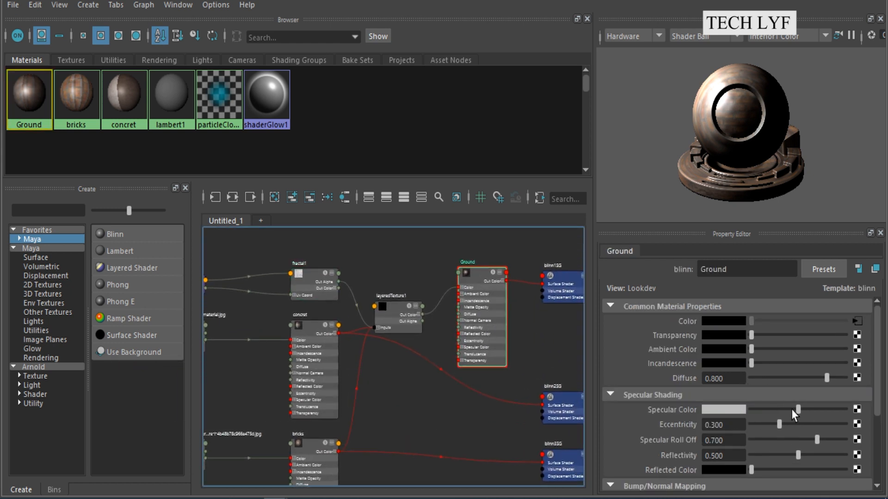
drag(795, 408, 736, 408)
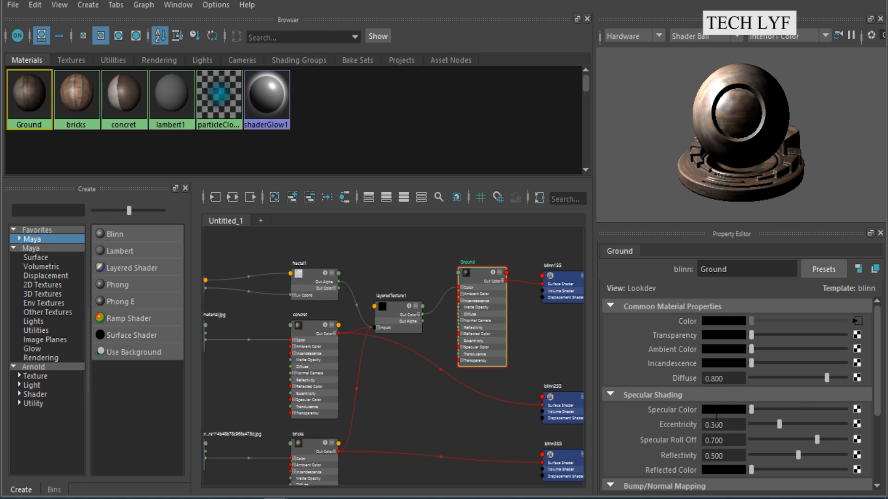
drag(798, 456, 726, 459)
Set the concret material's Specular Color to black.
alt+middle_drag(409, 386, 462, 327)
click(370, 309)
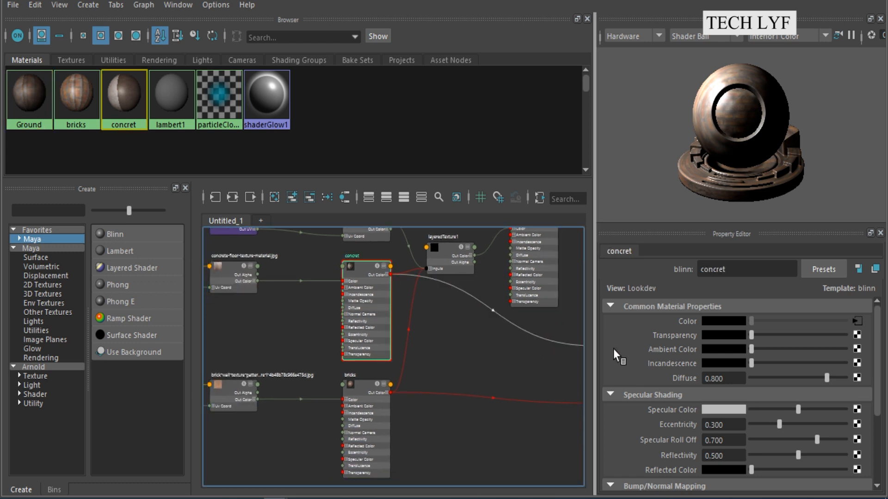
drag(801, 412, 738, 413)
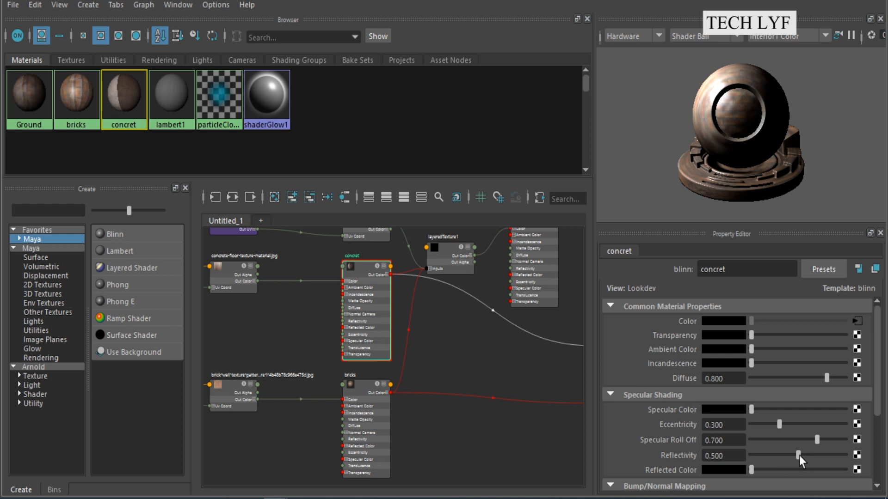
Set the bricks material's Specular Color to black and lower its Reflectivity to the minimum.
click(367, 408)
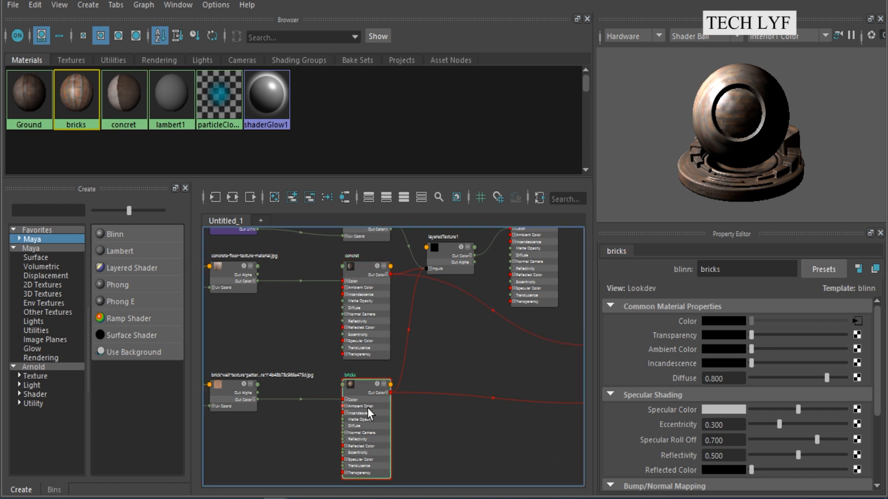
drag(798, 410, 706, 416)
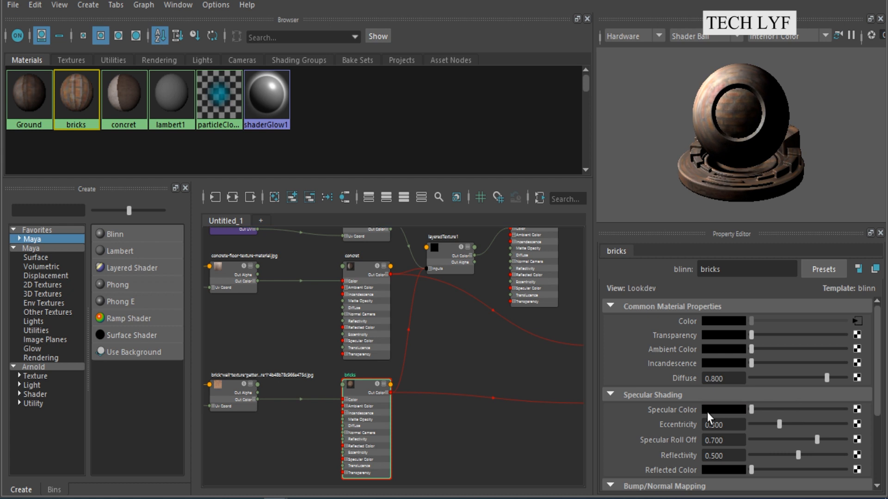
drag(799, 456, 703, 459)
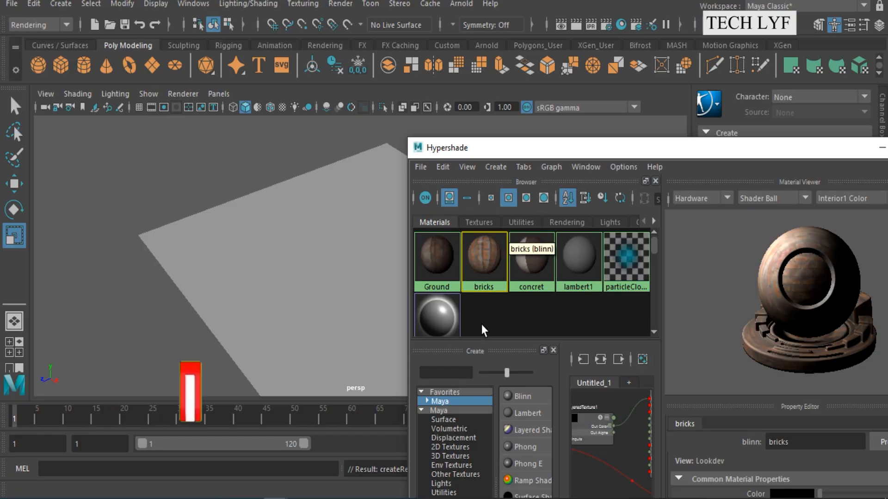
Assign the Ground material to the plane, minimize Hypershade, and turn on textured display in the perspective view.
click(436, 262)
middle_drag(439, 256, 299, 274)
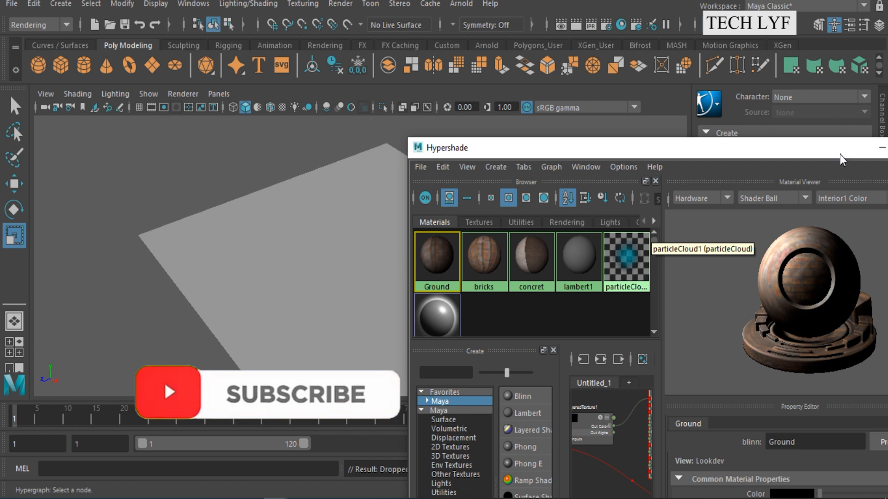
click(882, 147)
click(282, 107)
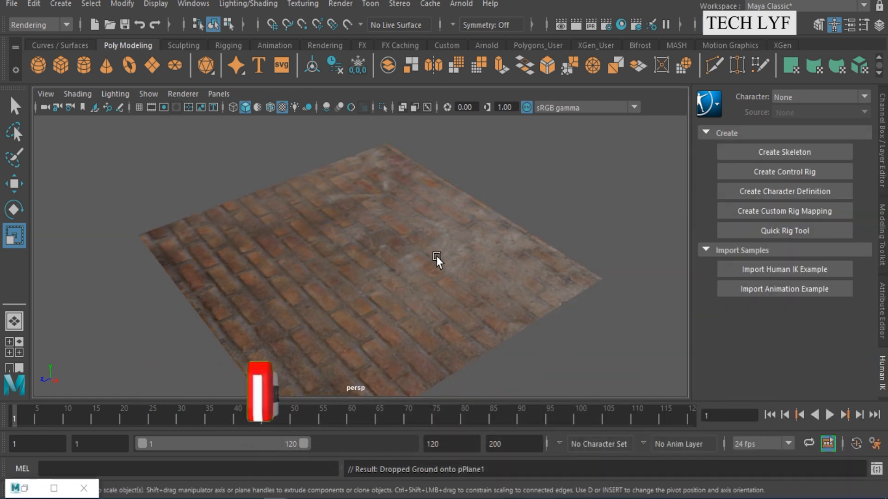
alt+drag(436, 260, 342, 266)
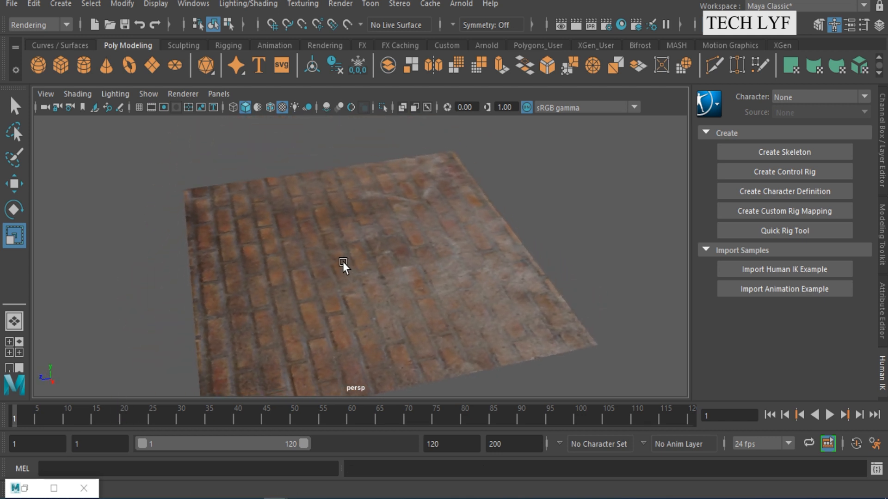
Add a directional light to the scene and raise it above the textured plane.
click(339, 45)
click(62, 67)
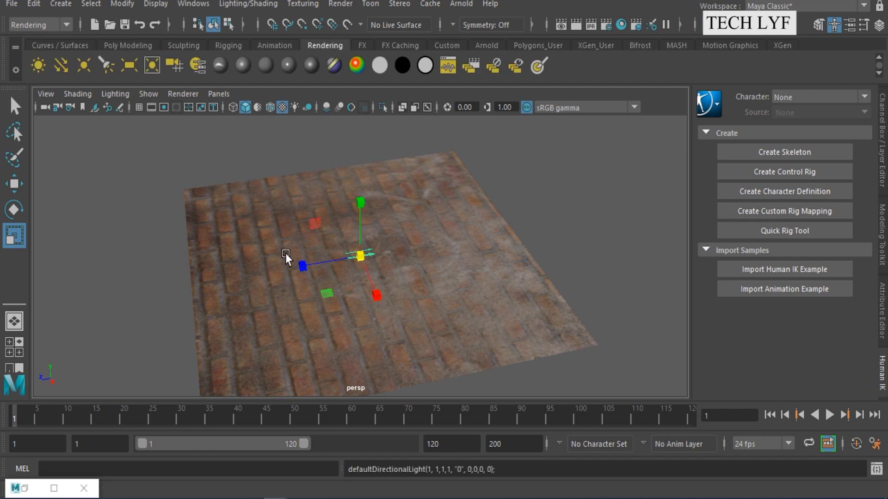
click(6, 185)
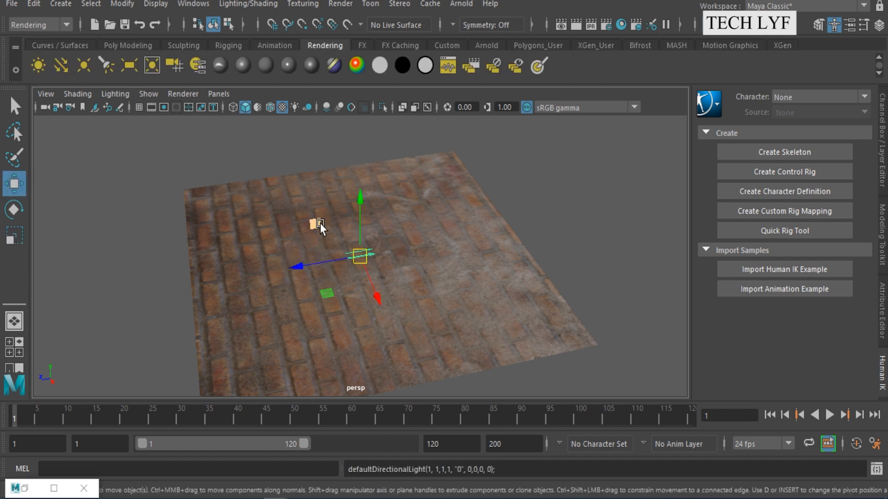
drag(360, 200, 362, 184)
scroll(387, 254, up, 3)
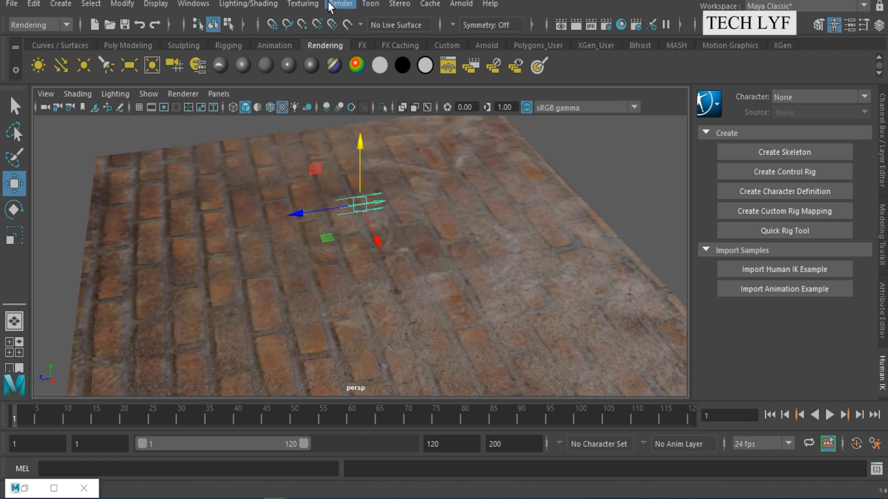
Render the current frame with Arnold, enlarge Render View, and render the current perspective view again.
click(340, 3)
mouse_move(428, 52)
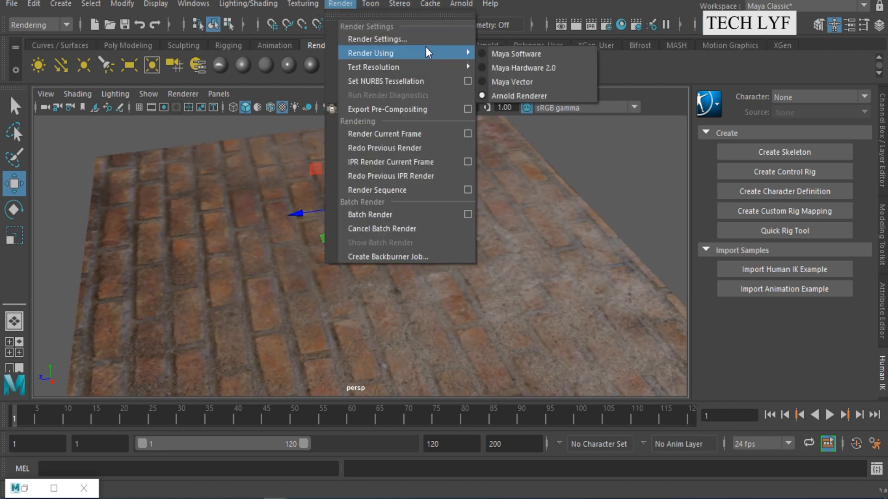
click(583, 5)
click(562, 23)
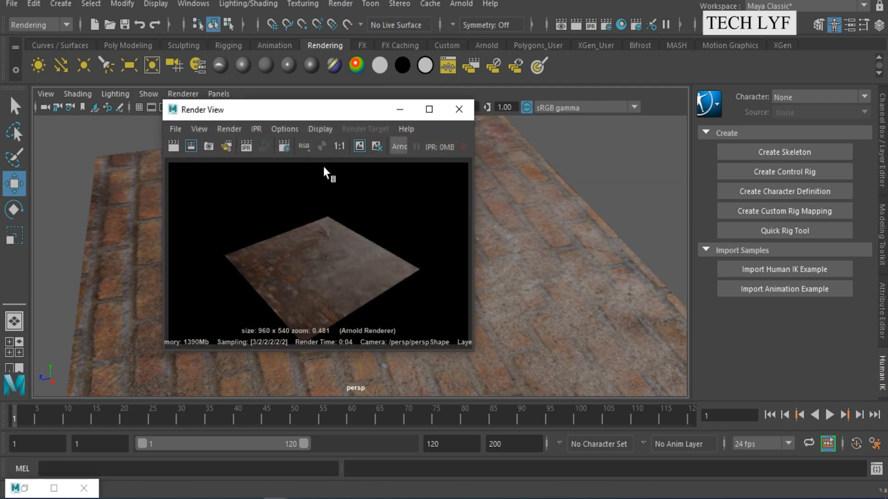
click(430, 109)
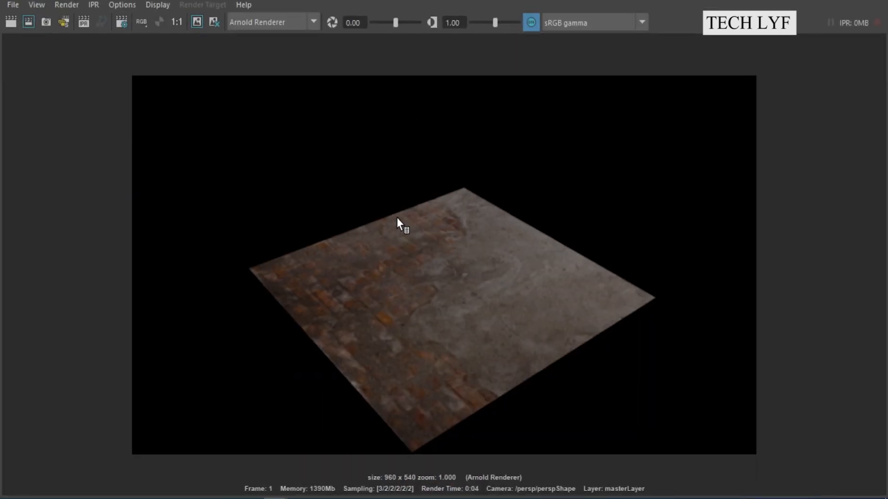
click(65, 4)
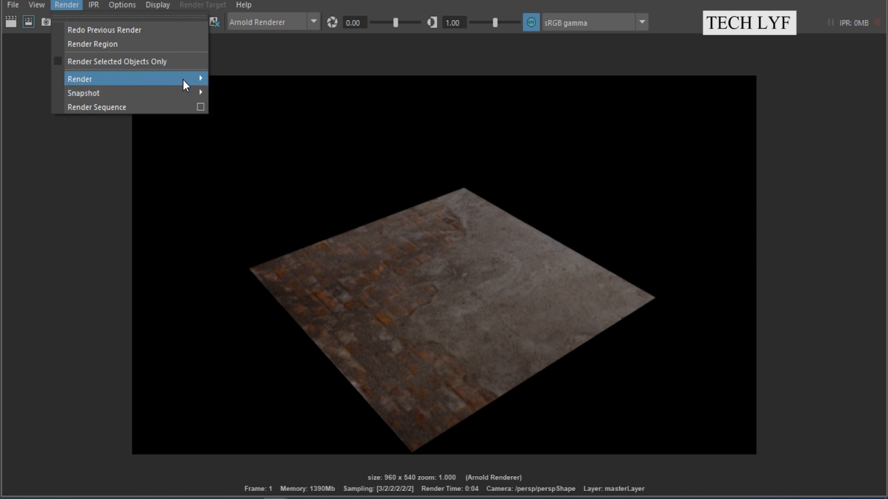
click(243, 91)
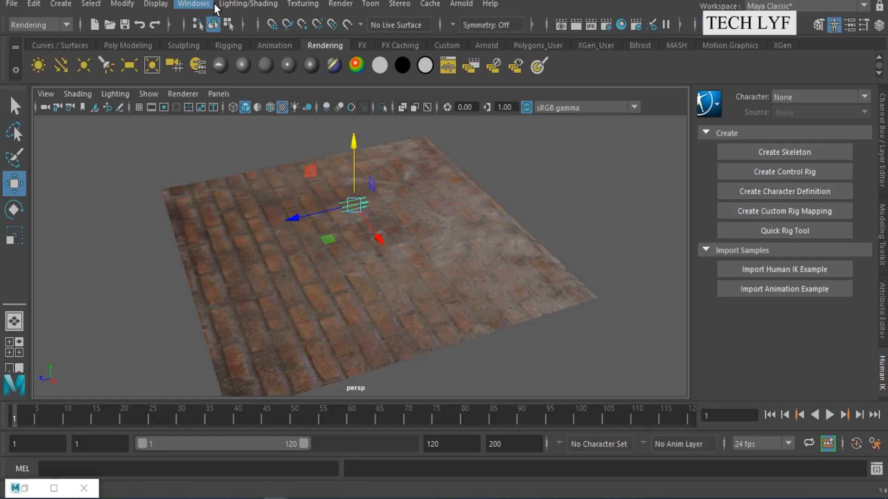
Open the Outliner and duplicate pPlane1 in place.
click(193, 4)
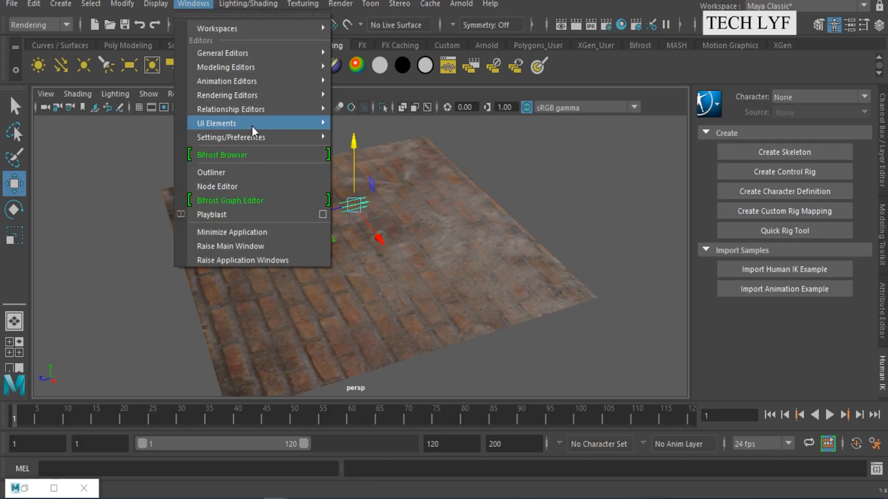
click(273, 171)
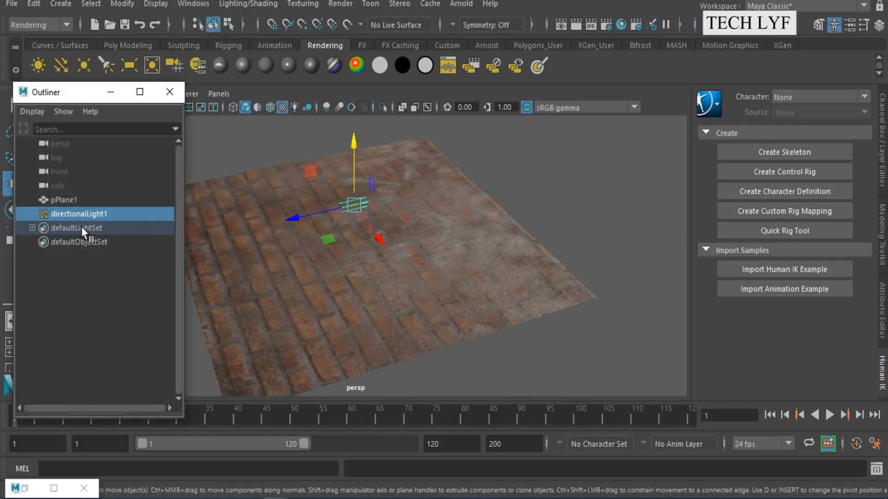
click(63, 200)
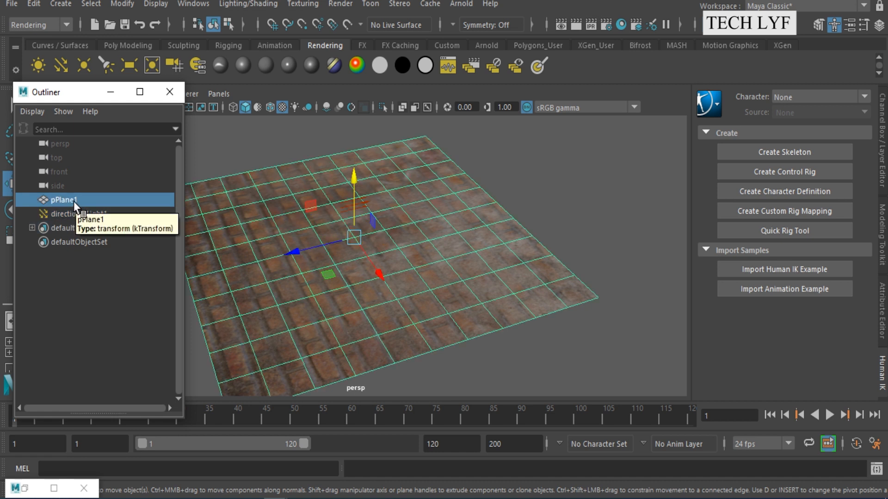
key(ctrl+d)
Open Transfer Maps with pPlane1 as the target mesh and place the window clear of the Outliner.
click(230, 4)
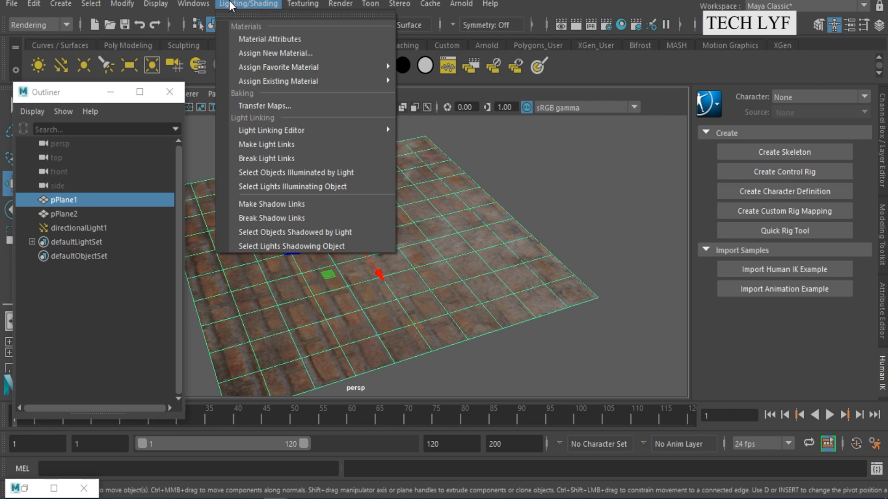
click(65, 21)
click(10, 94)
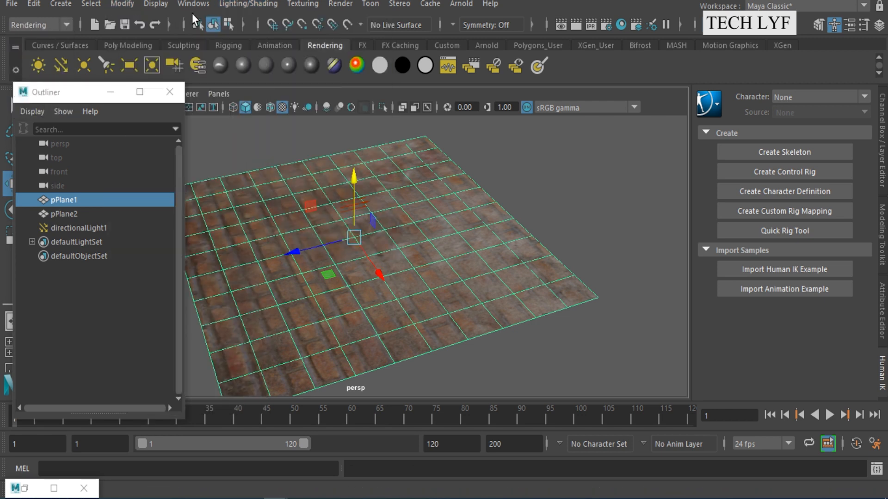
click(238, 5)
click(324, 107)
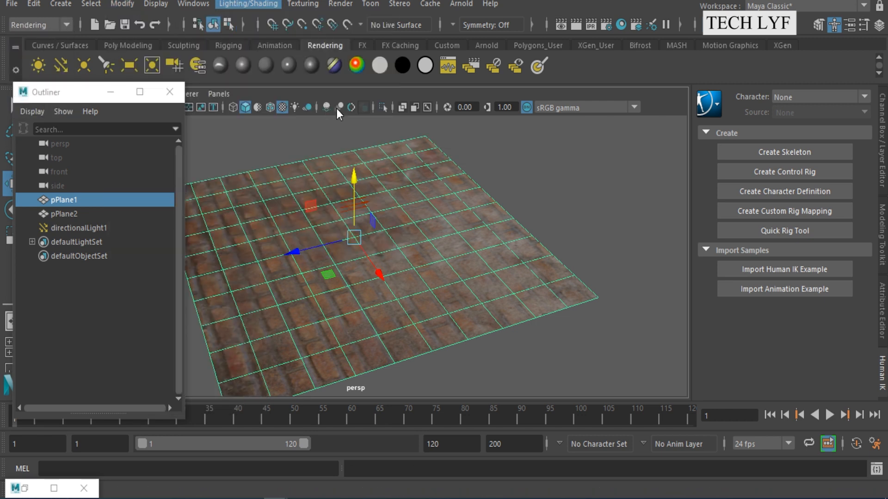
drag(563, 34, 507, 44)
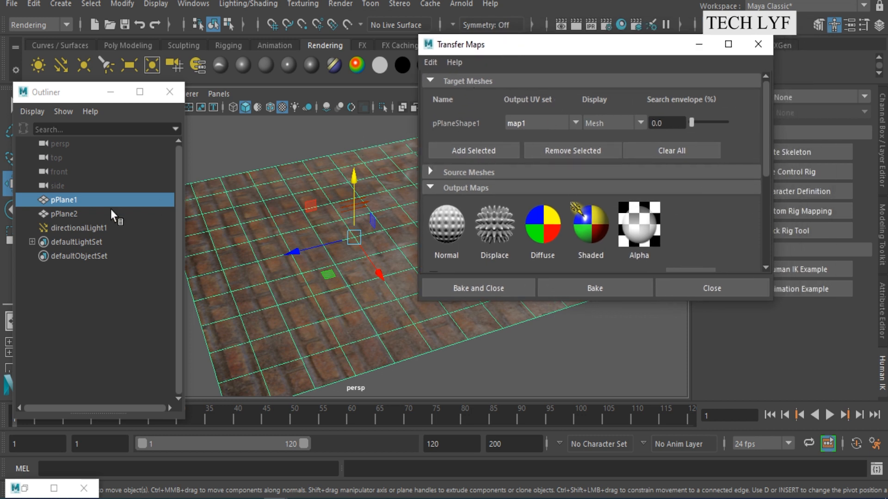
Add pPlane2 as the source mesh in Transfer Maps.
click(437, 173)
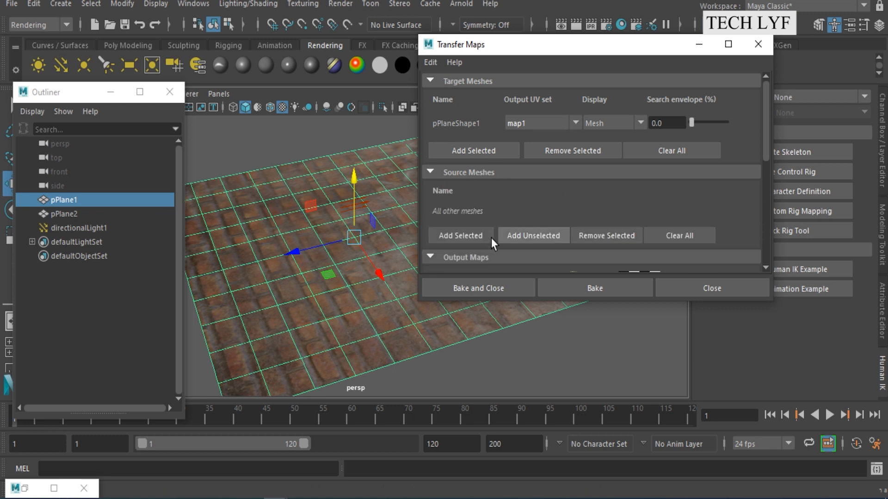
click(66, 217)
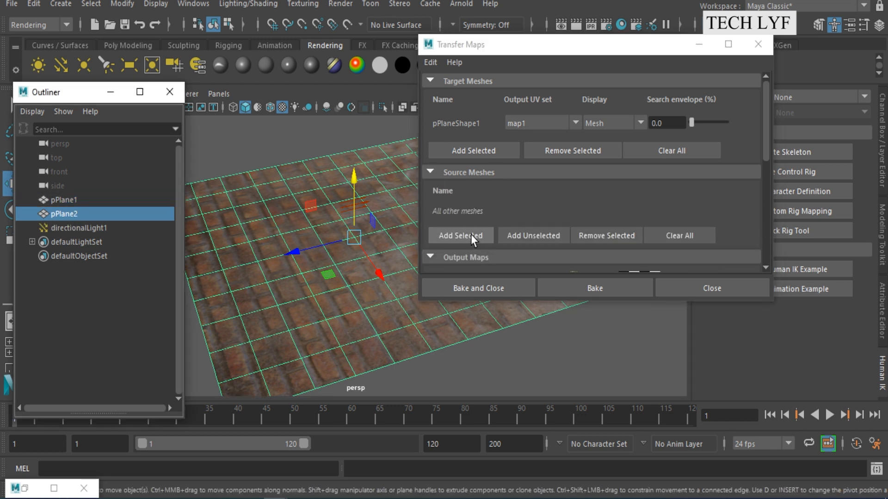
click(471, 236)
Add a Diffuse output map and choose PNG as the file format for the sampledDiffuseColor map.
scroll(568, 214, down, 2)
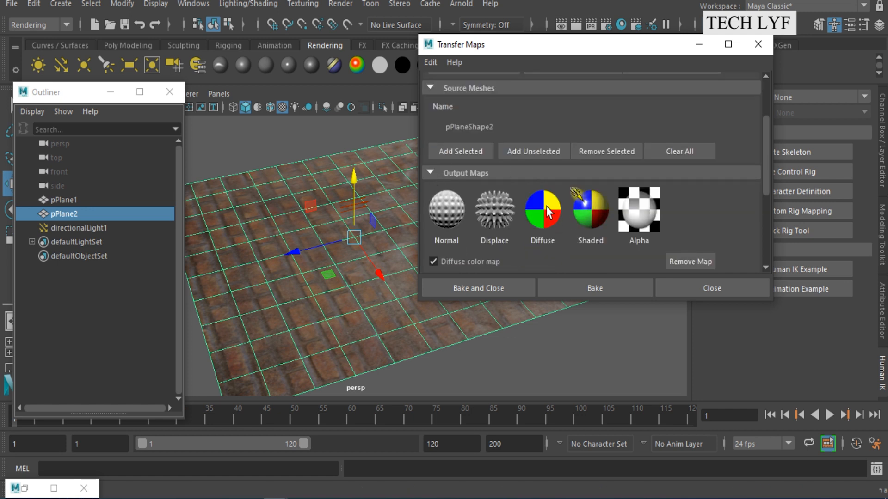
scroll(634, 232, down, 2)
scroll(634, 232, down, 2)
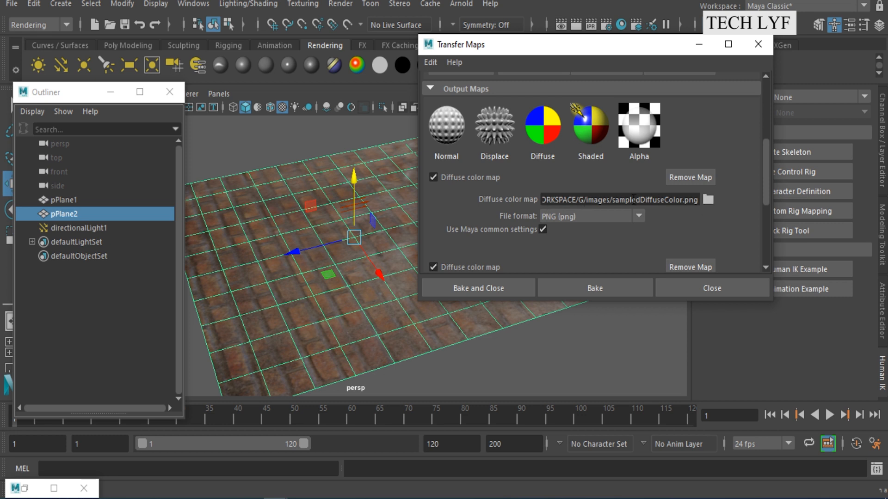
click(578, 217)
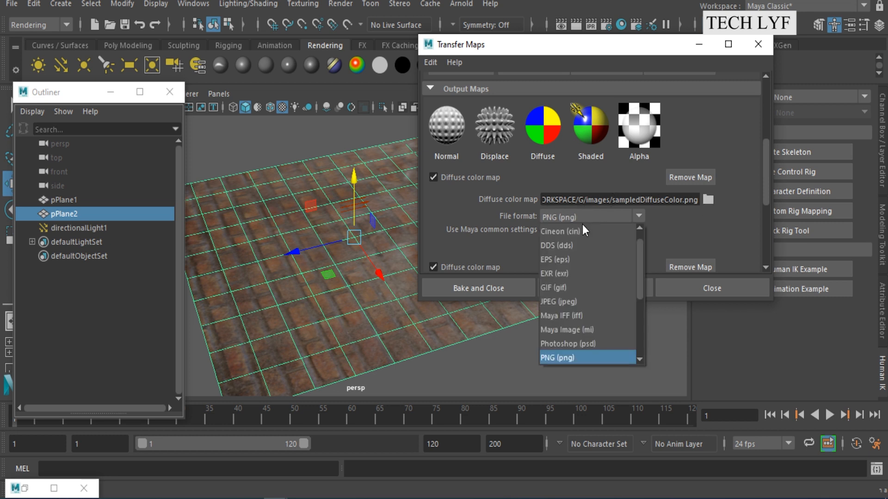
click(567, 357)
Bake the diffuse maps to a new shader with a 512 by 512 map size, and close Transfer Maps.
scroll(620, 228, down, 4)
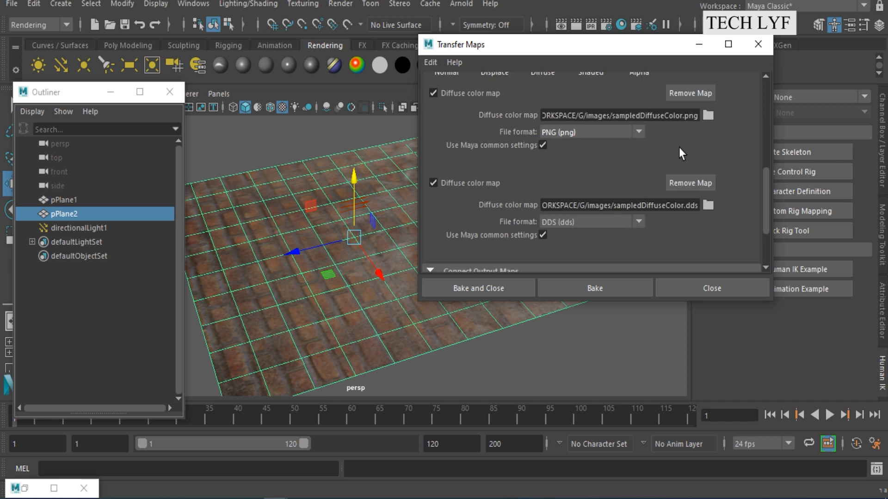
scroll(643, 220, down, 4)
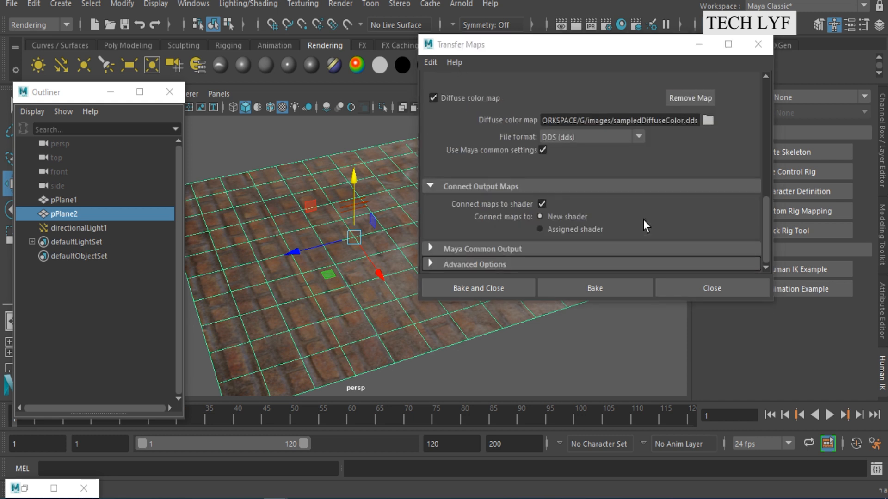
scroll(566, 208, down, 6)
double_click(564, 142)
double_click(562, 158)
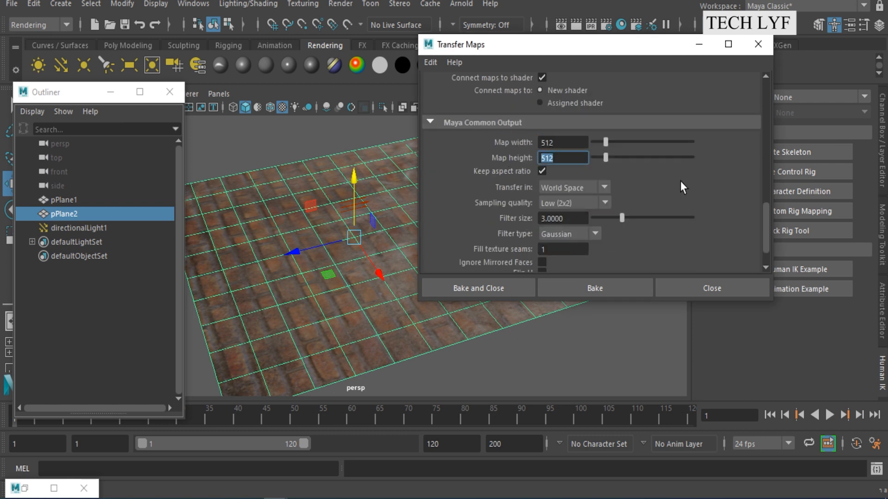
scroll(673, 185, down, 2)
click(495, 262)
scroll(615, 206, down, 2)
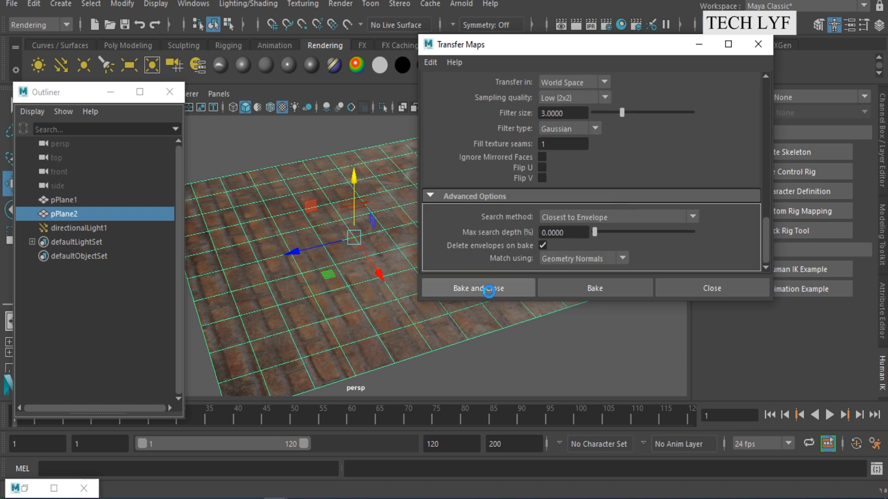
click(489, 290)
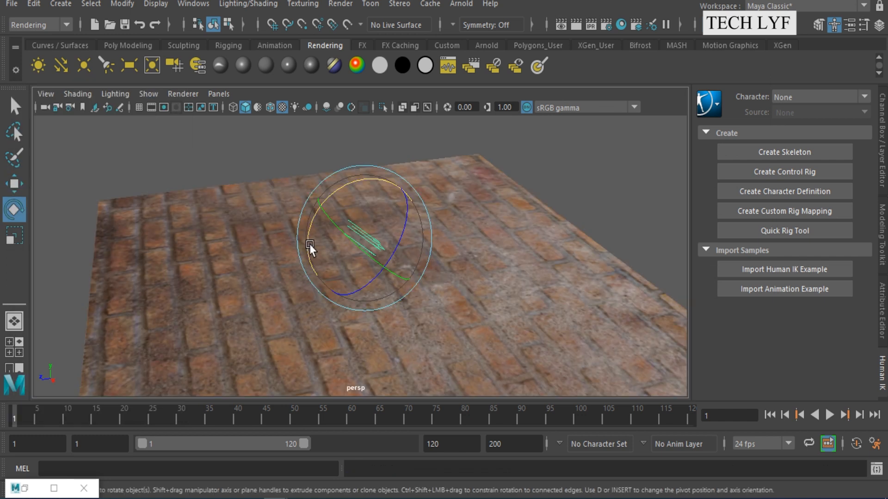
Create a camera, rotate it about 90 degrees around the vertical axis, and move it to the edge of the plane.
alt+drag(478, 292, 411, 294)
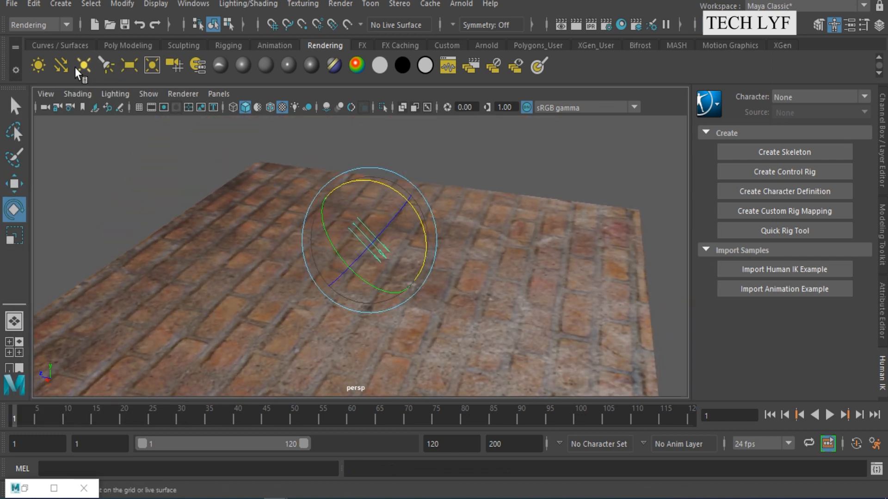
click(175, 65)
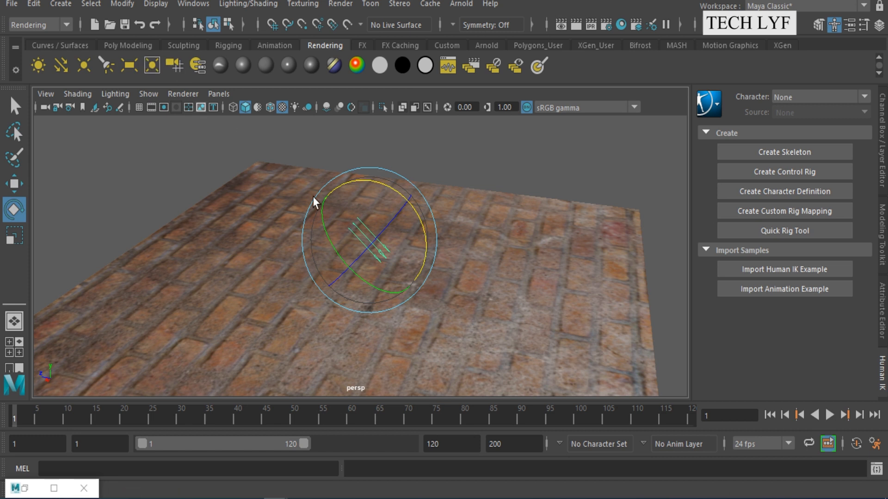
drag(334, 305, 332, 283)
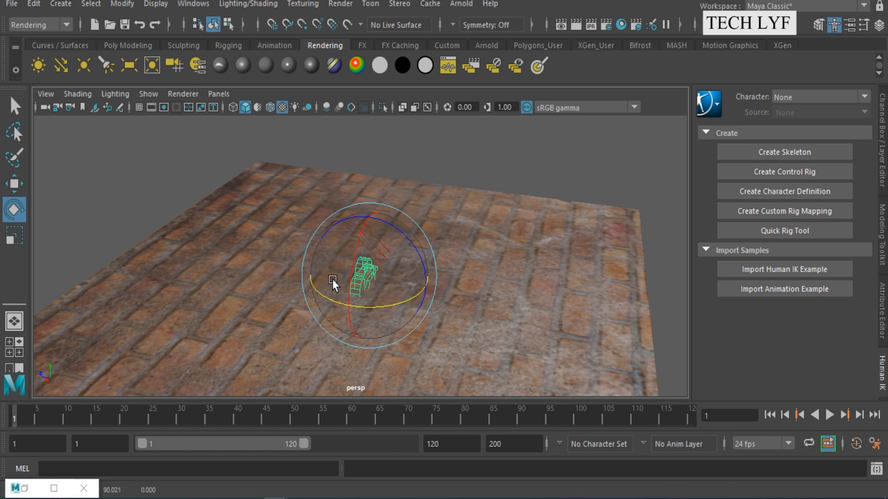
click(17, 184)
drag(377, 227, 103, 250)
Look through camera1 and adjust its view to look down over the brick plane.
click(219, 94)
mouse_move(238, 107)
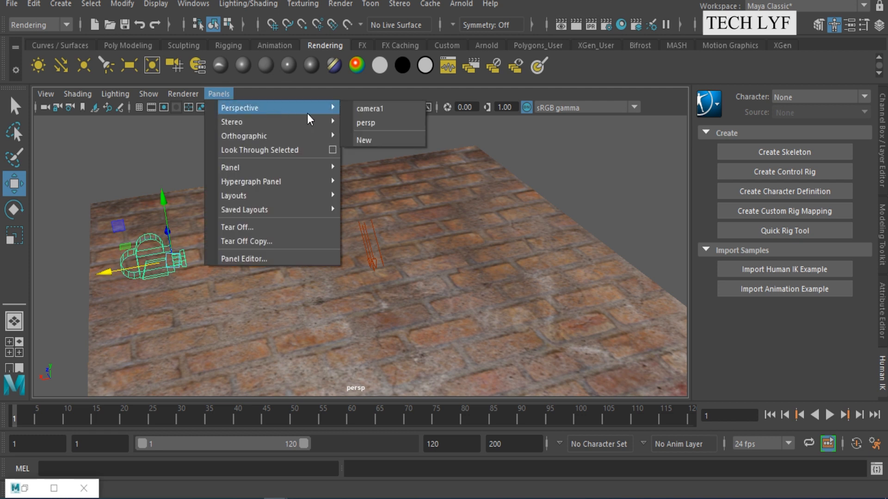
click(367, 107)
alt+drag(434, 289, 428, 337)
scroll(416, 312, down, 6)
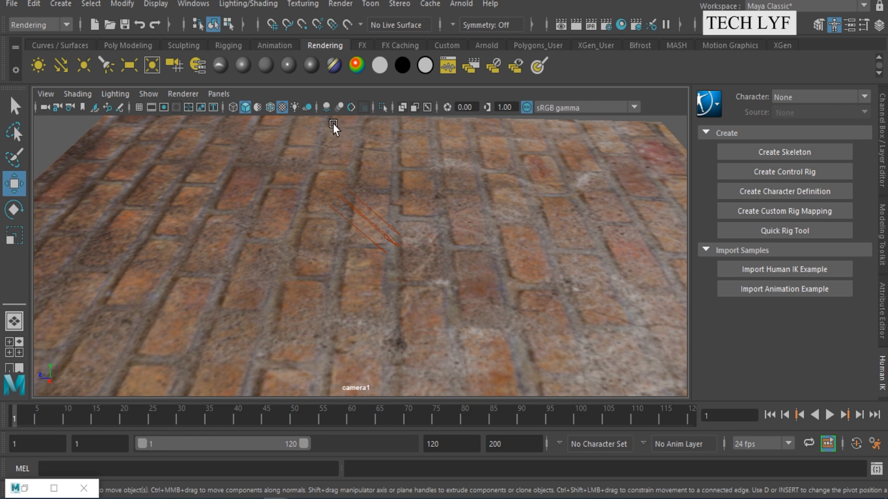
Open Render View and render the scene from camera1 with Arnold.
click(560, 24)
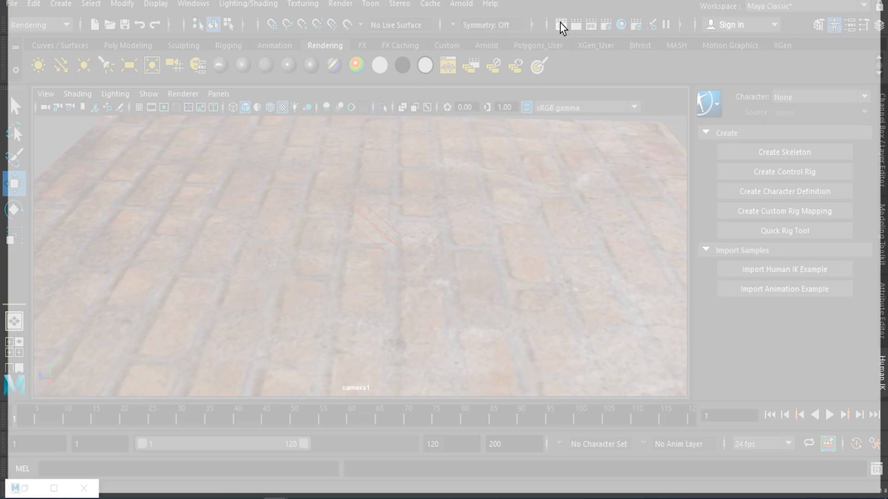
click(70, 5)
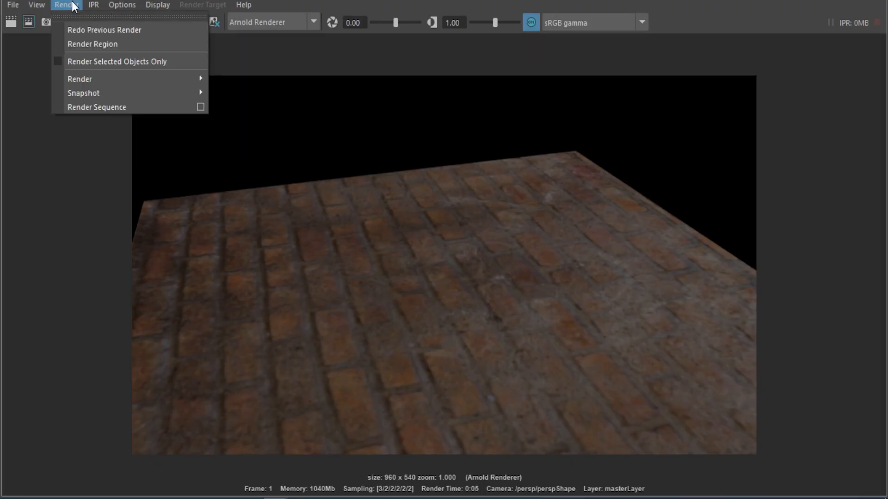
mouse_move(160, 81)
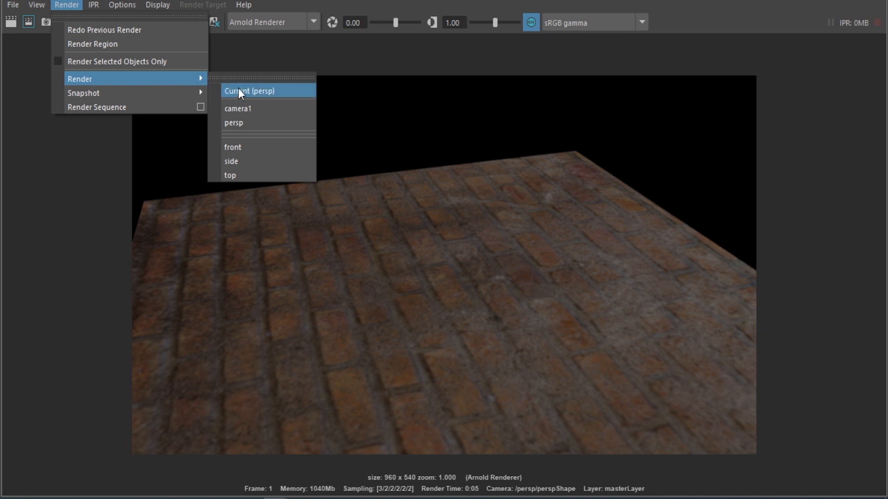
click(257, 104)
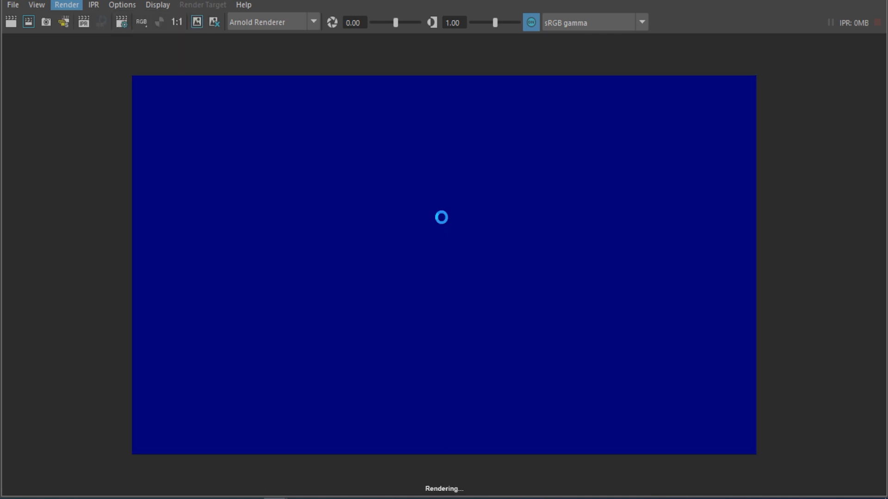